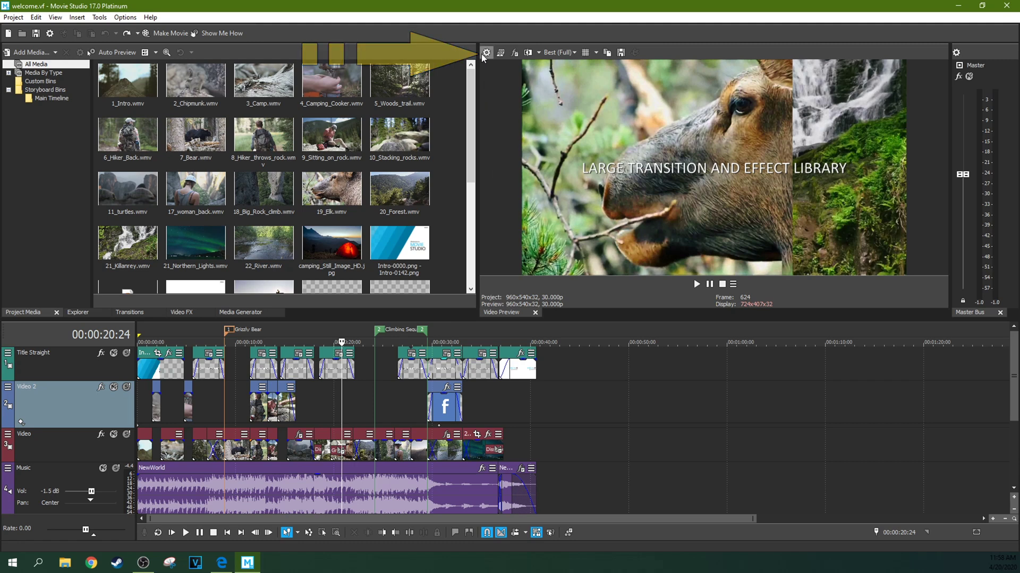
Step: Open Project Properties, which currently shows a Custom 960x540, 30.000 fps video template
{"action": "left_click", "coordinate": [486, 53]}
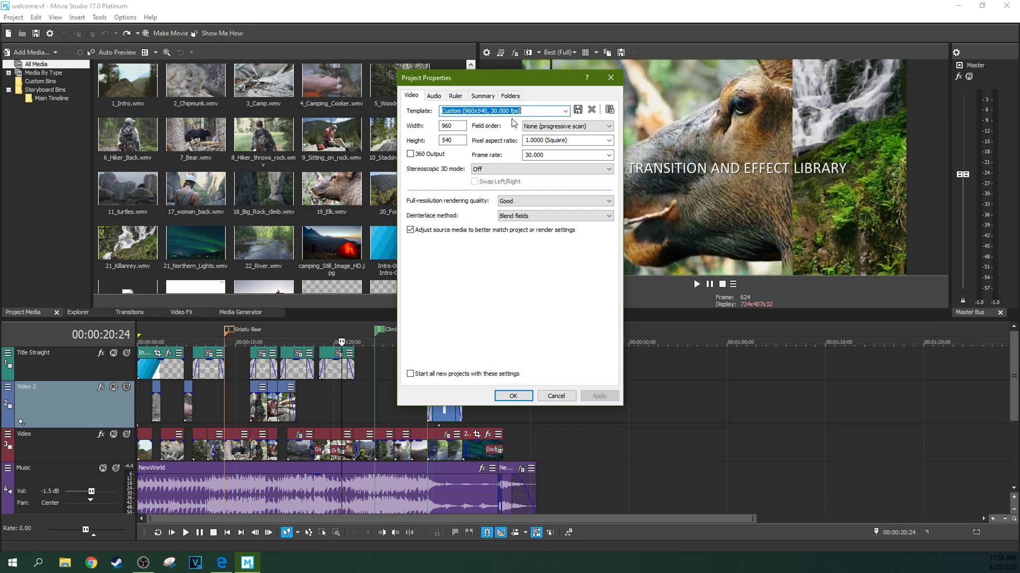
Step: Choose the 4K 2160-30p template (3840x2160, 29.970 fps) for the project
{"action": "left_click", "coordinate": [565, 111]}
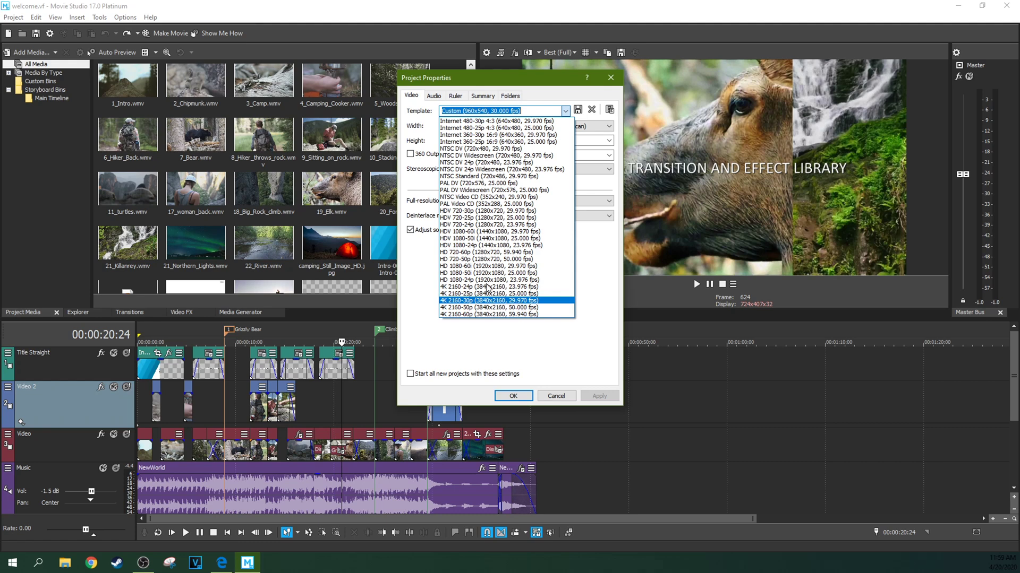
{"action": "left_click", "coordinate": [458, 301]}
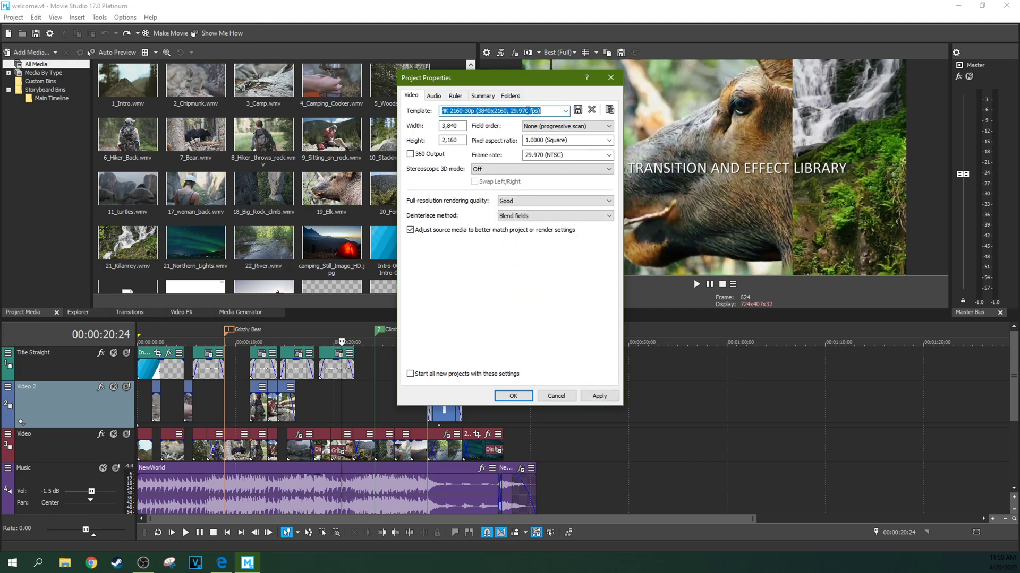
Step: Keep the field order at None (progressive scan)
{"action": "left_click", "coordinate": [543, 127]}
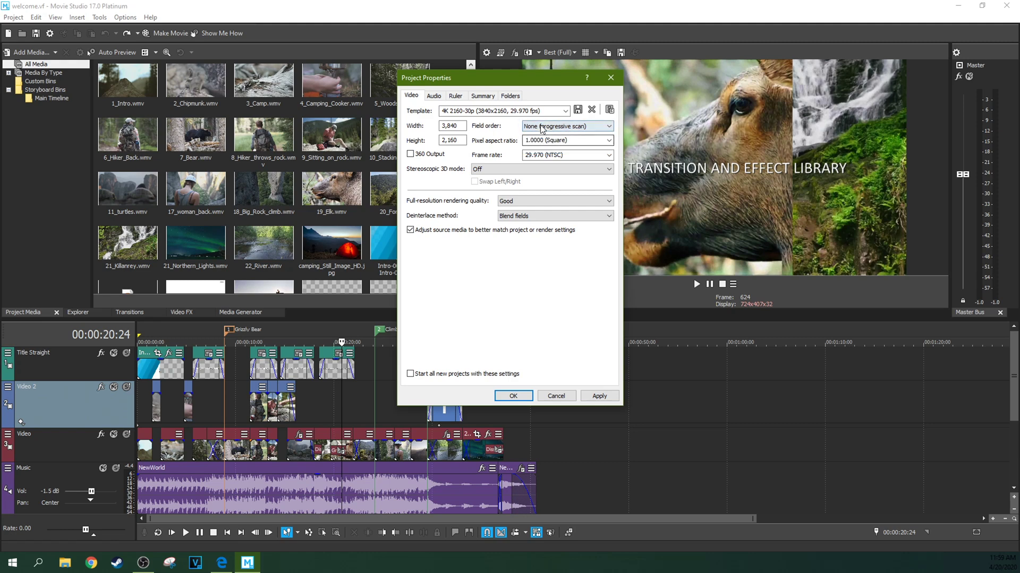
{"action": "left_click", "coordinate": [542, 127]}
{"action": "left_click", "coordinate": [525, 129]}
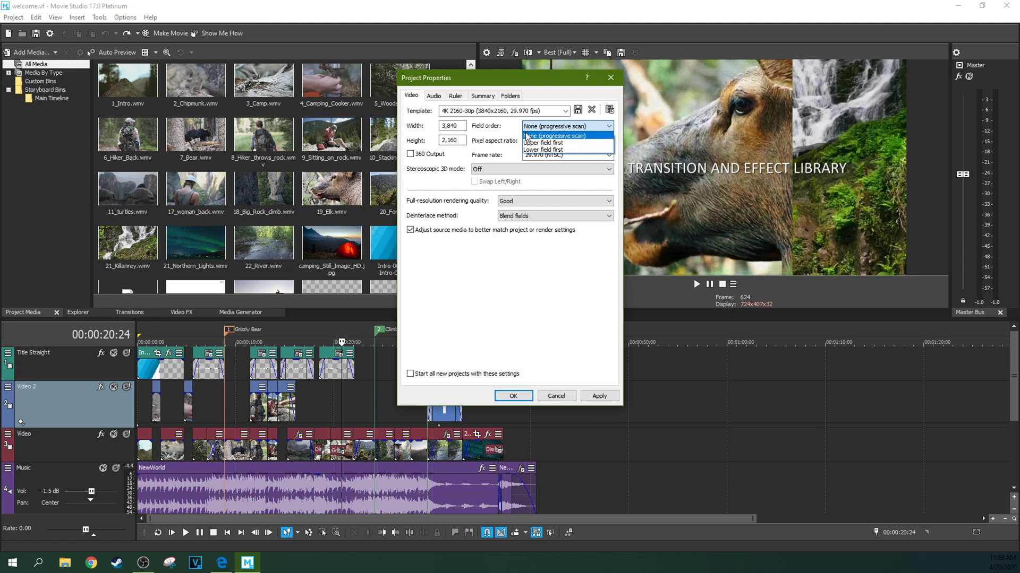
{"action": "left_click", "coordinate": [509, 130]}
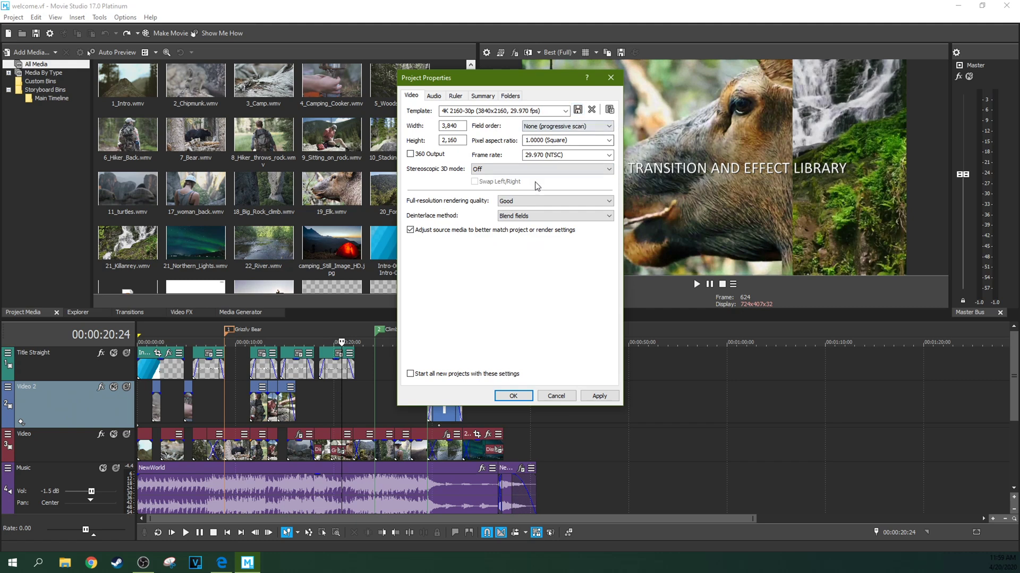
Step: Prefix the template name with 'Main'
{"action": "left_click", "coordinate": [461, 111]}
{"action": "left_click", "coordinate": [461, 112]}
{"action": "type", "text": "Main"}
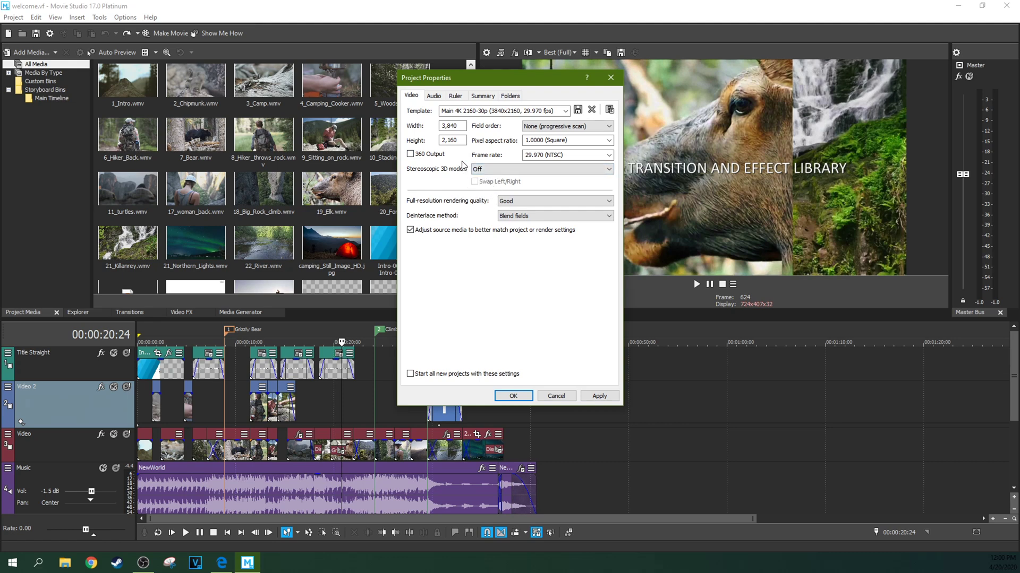
Step: Set full-resolution rendering quality to Best
{"action": "left_click", "coordinate": [503, 204]}
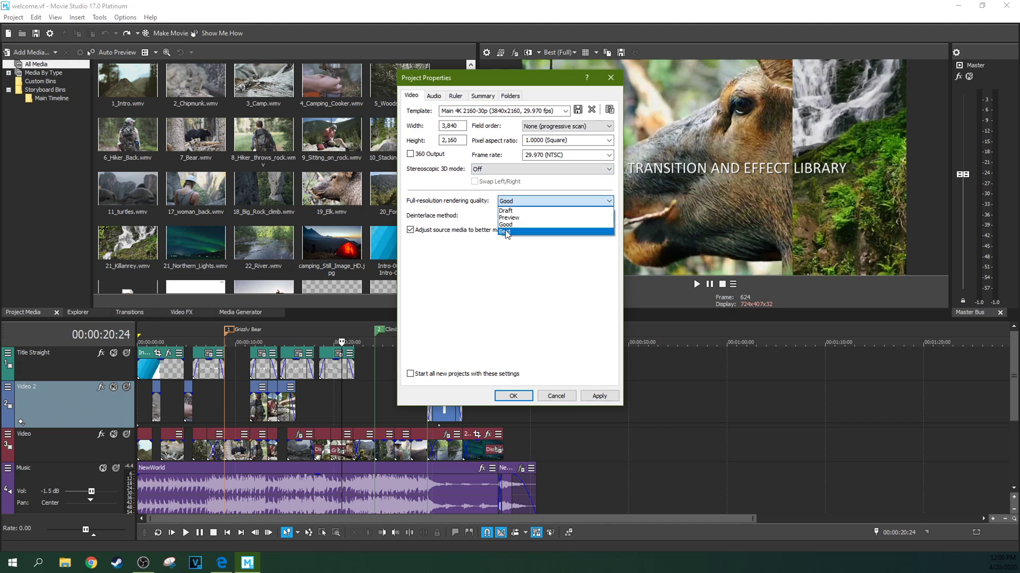
{"action": "left_click", "coordinate": [506, 233]}
{"action": "left_click", "coordinate": [508, 205]}
{"action": "left_click", "coordinate": [506, 232]}
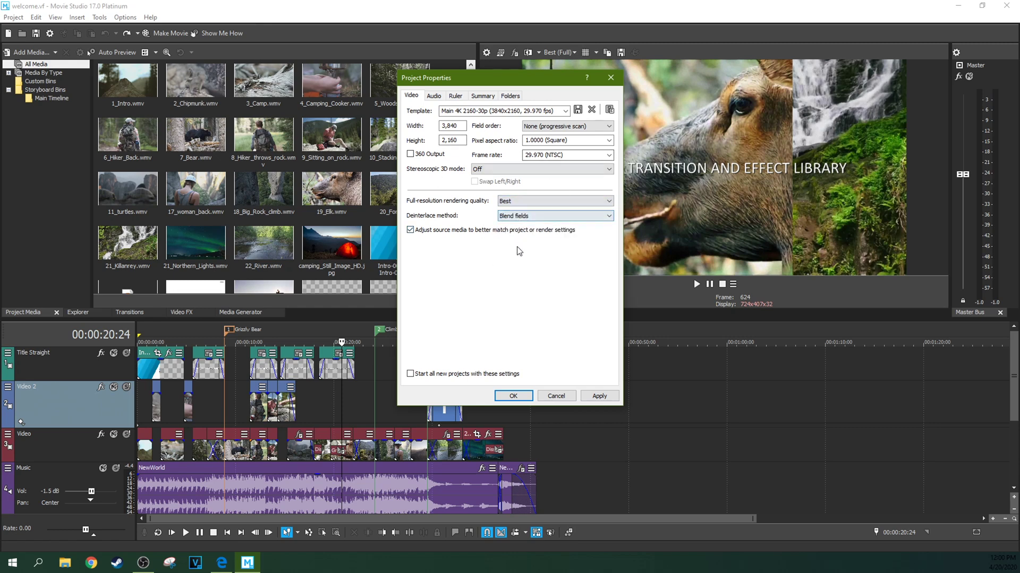
{"action": "left_click", "coordinate": [531, 201]}
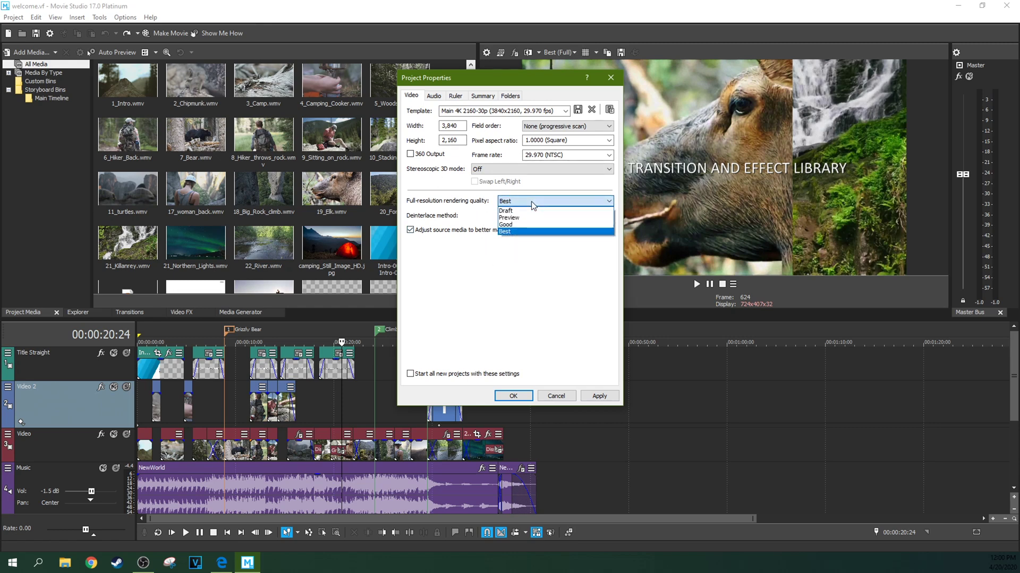
{"action": "left_click", "coordinate": [518, 232]}
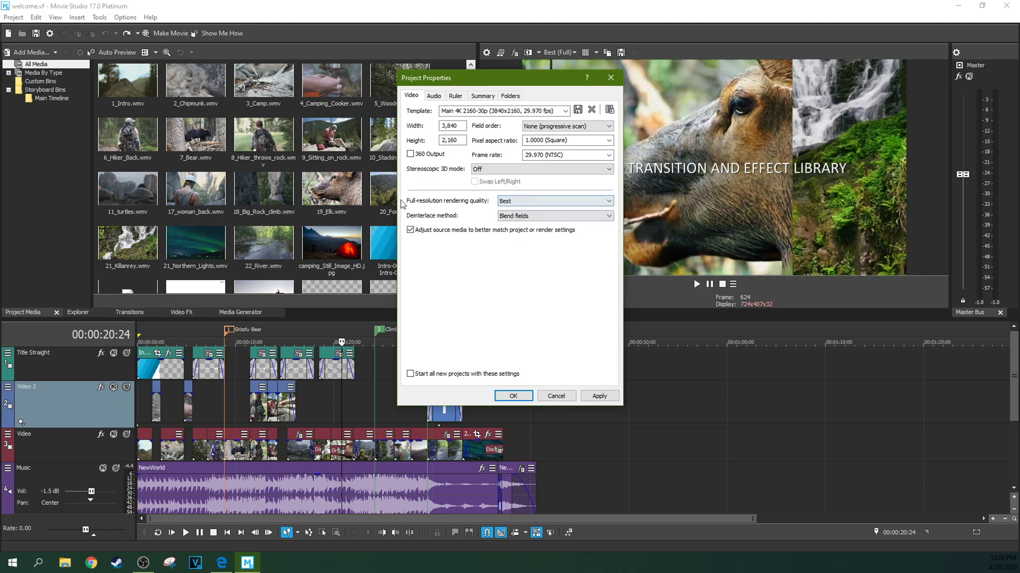
{"action": "left_click", "coordinate": [530, 203]}
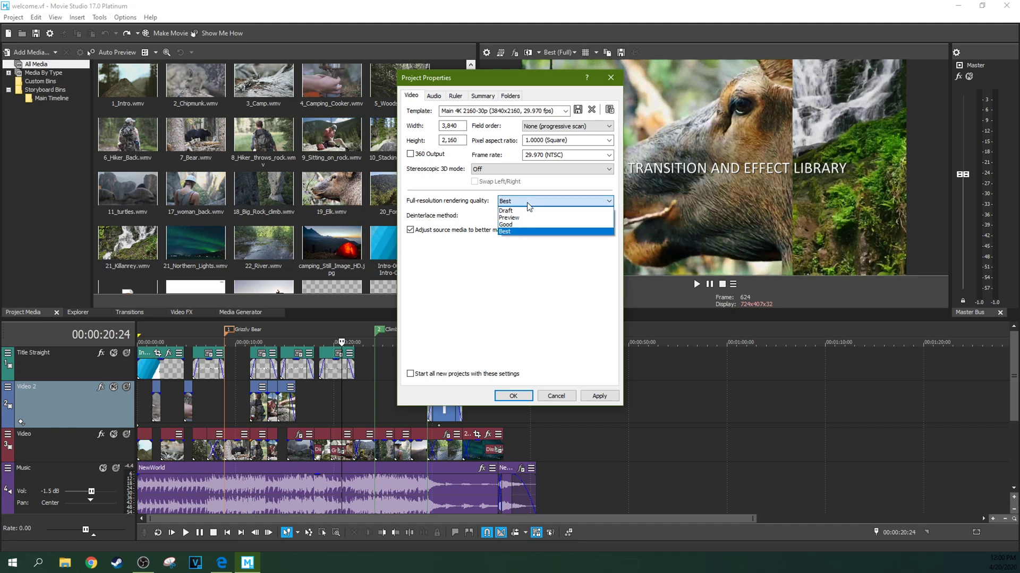
{"action": "left_click", "coordinate": [517, 235]}
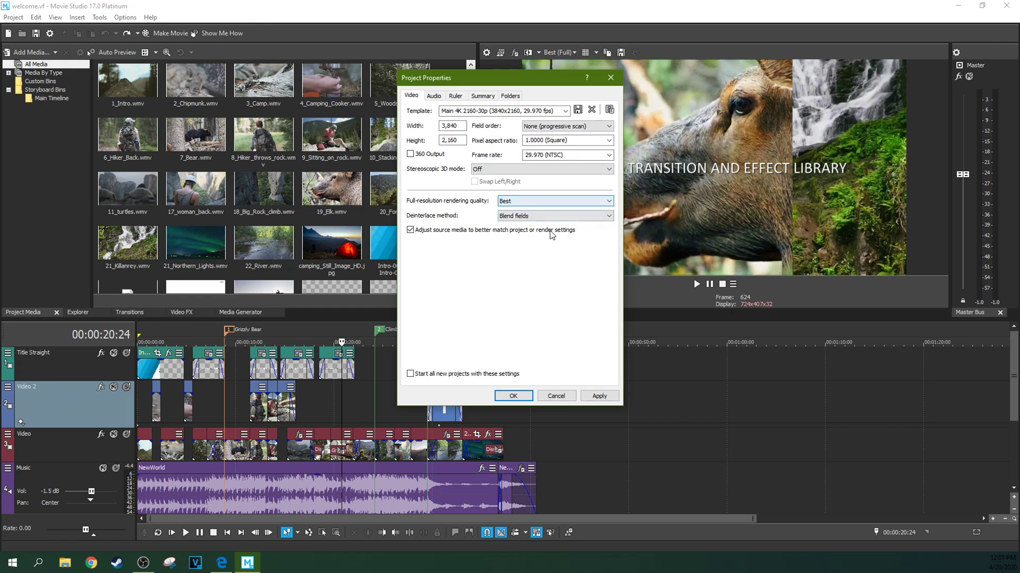
{"action": "left_click", "coordinate": [528, 206]}
{"action": "left_click", "coordinate": [528, 205]}
{"action": "left_click", "coordinate": [527, 206]}
{"action": "left_click", "coordinate": [529, 205]}
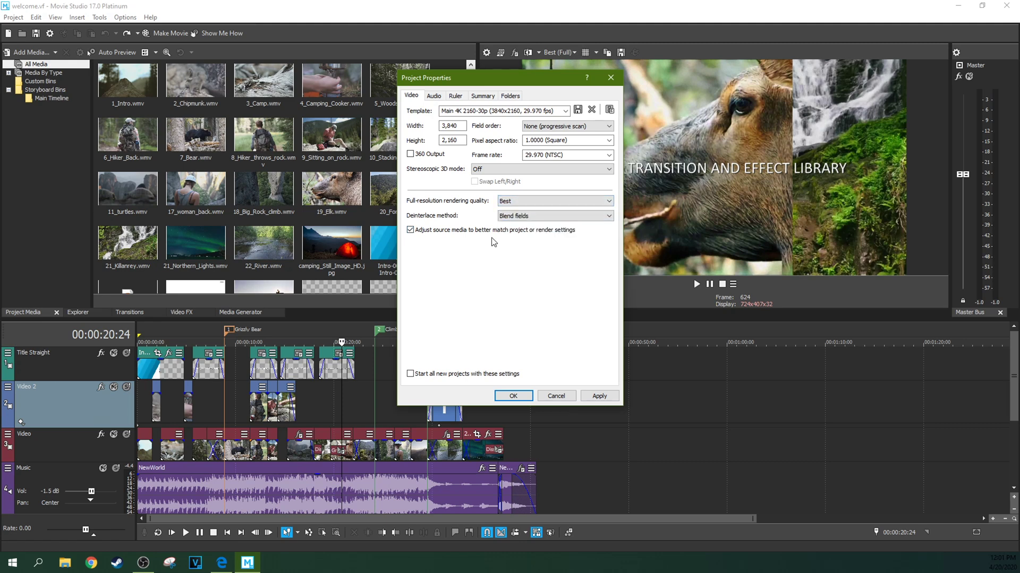
{"action": "left_click", "coordinate": [528, 201]}
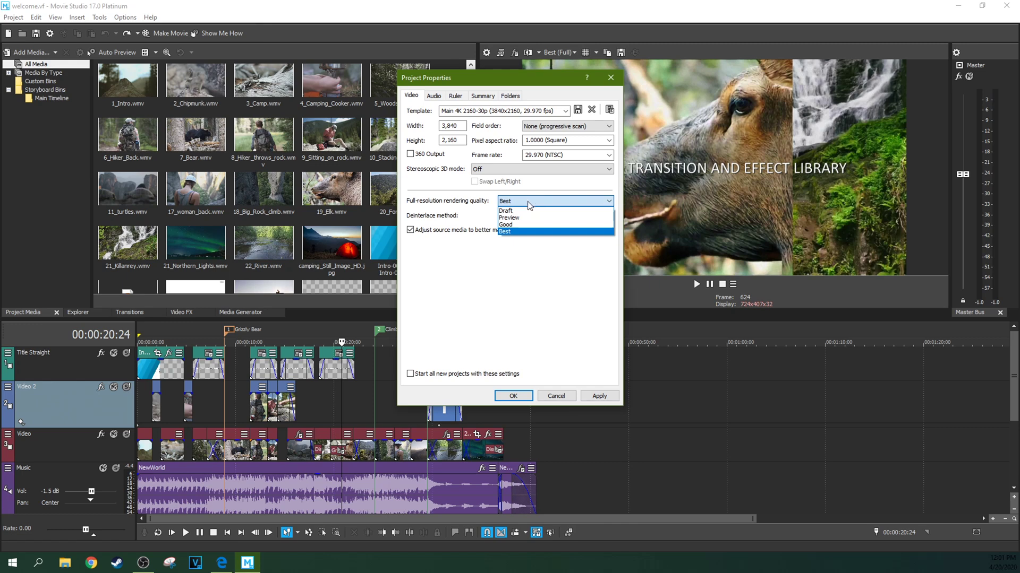
{"action": "left_click", "coordinate": [527, 201]}
{"action": "left_click", "coordinate": [527, 204]}
{"action": "left_click", "coordinate": [518, 206]}
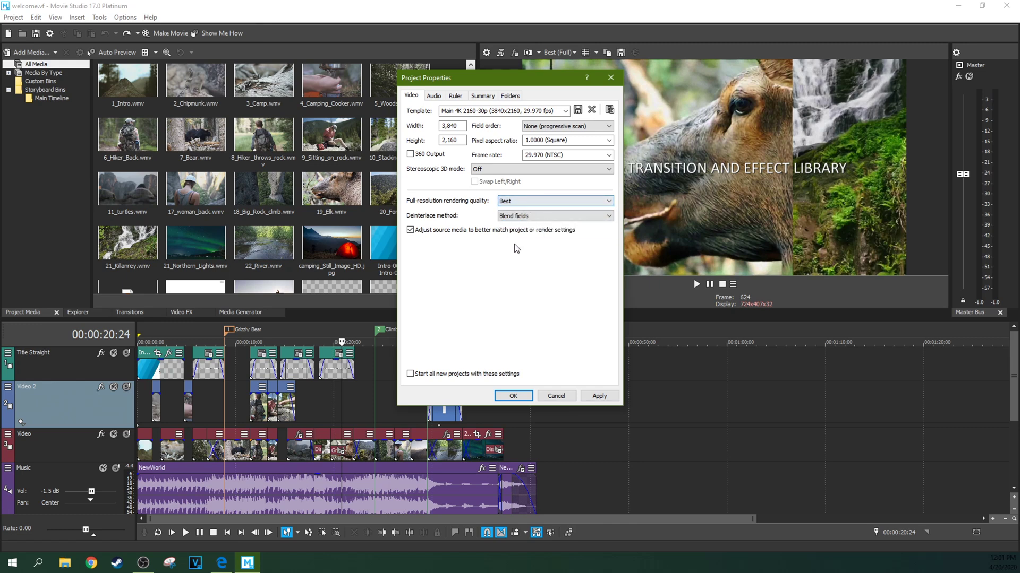
{"action": "left_click", "coordinate": [506, 202]}
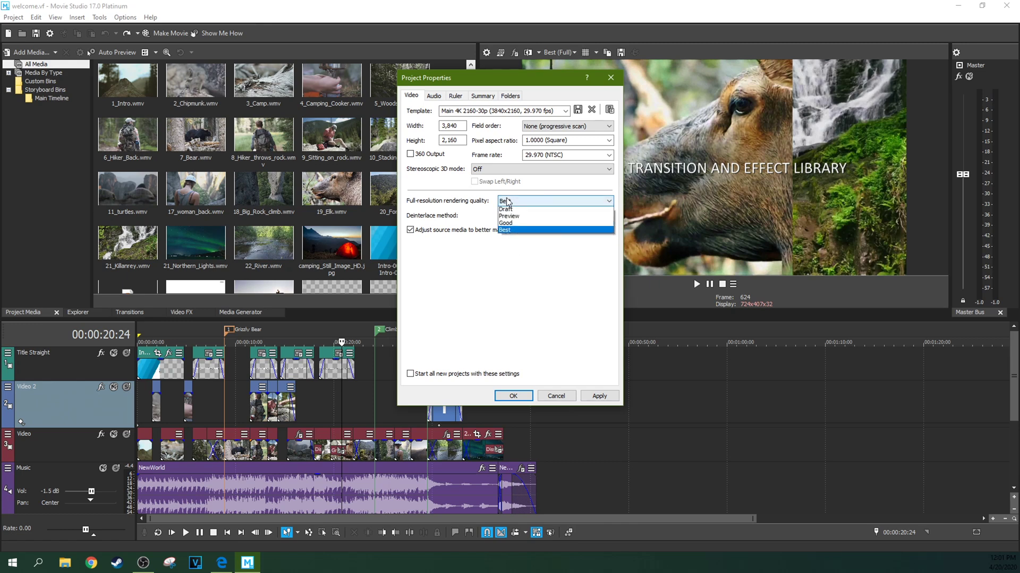
{"action": "left_click", "coordinate": [504, 232]}
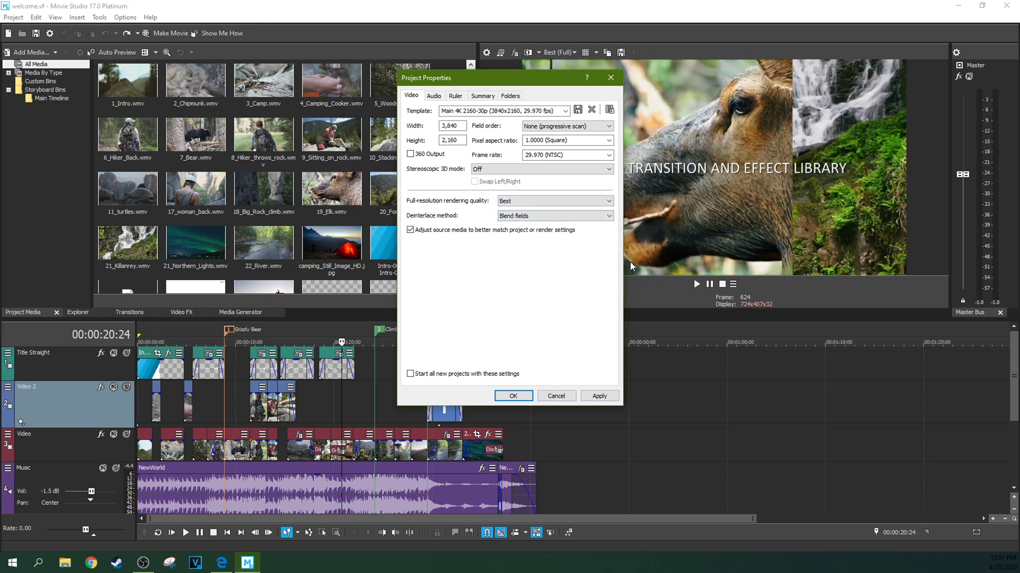
Step: Keep the deinterlace method at Blend fields
{"action": "left_click", "coordinate": [512, 217]}
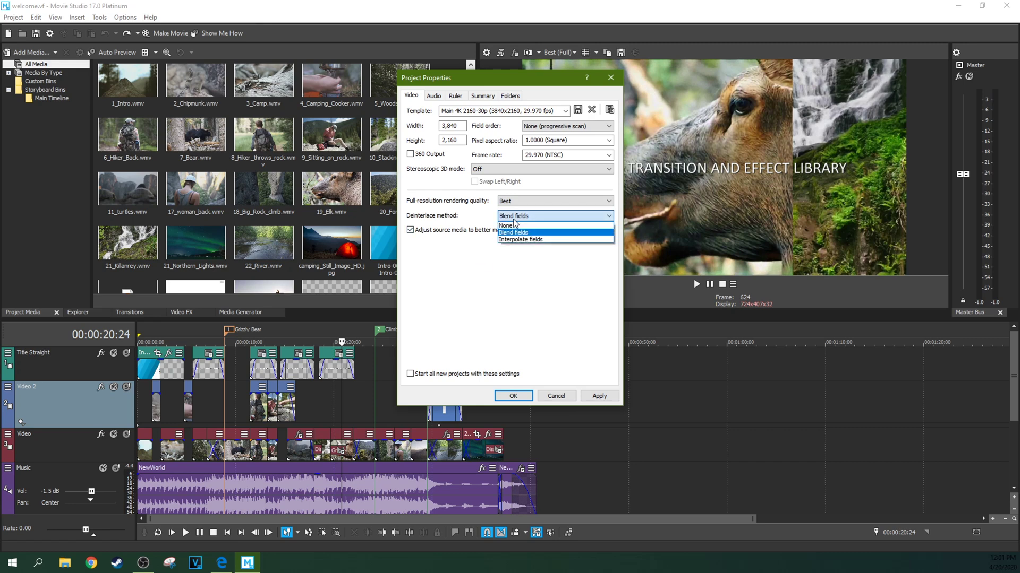
{"action": "left_click", "coordinate": [520, 233]}
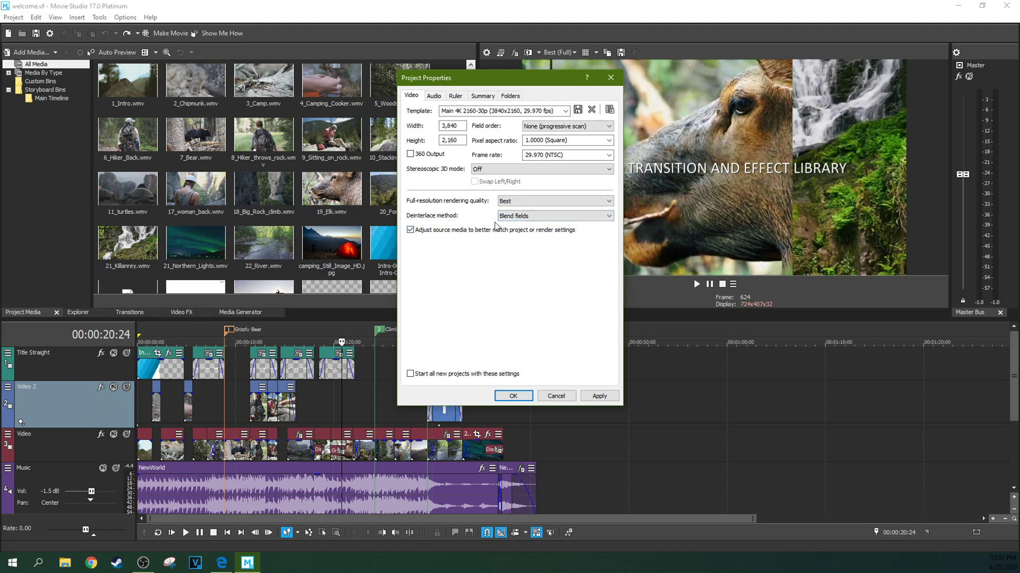
{"action": "left_click", "coordinate": [502, 216]}
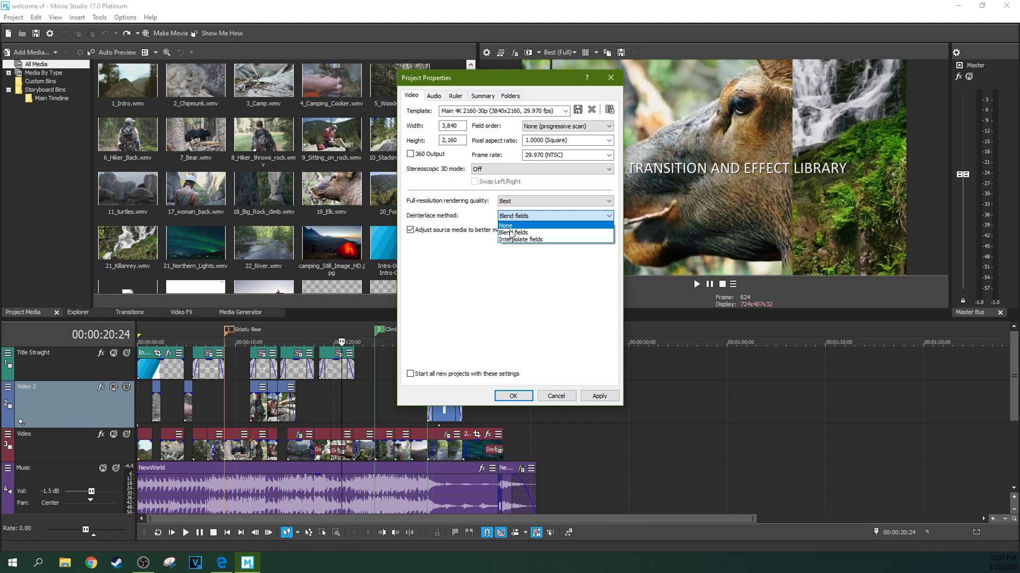
{"action": "left_click", "coordinate": [509, 232]}
{"action": "left_click", "coordinate": [509, 222]}
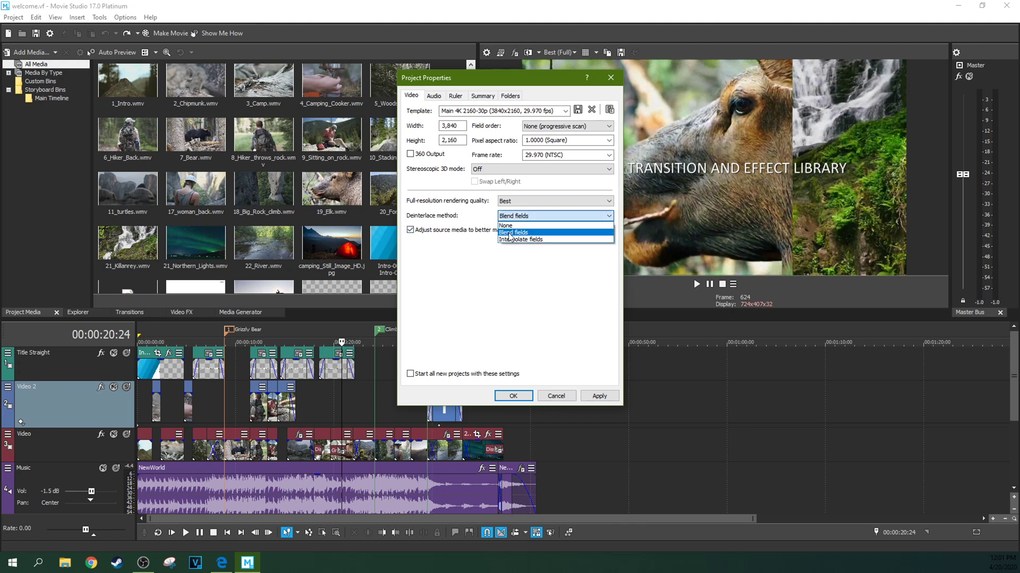
{"action": "left_click", "coordinate": [509, 233]}
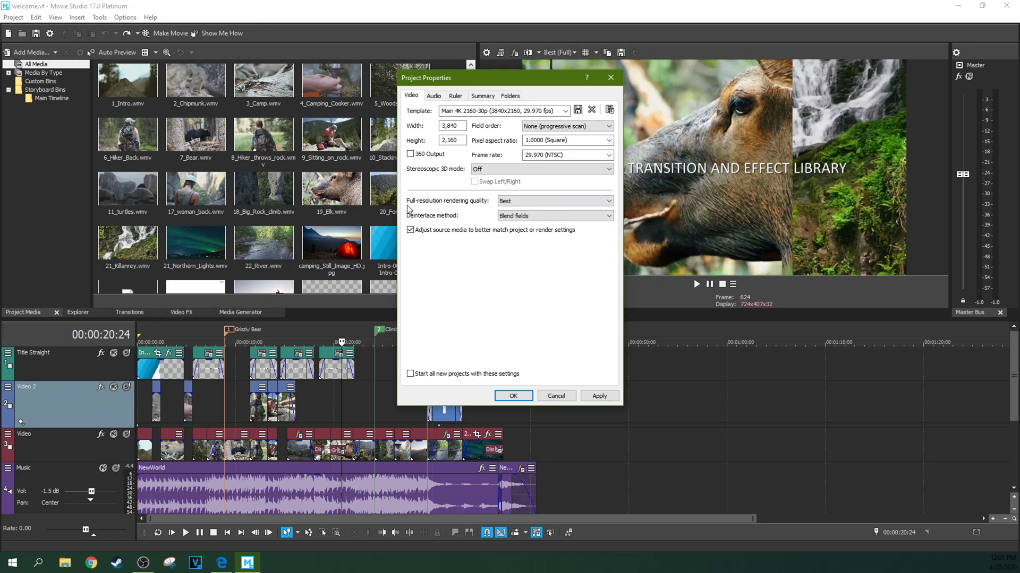
Step: Save the 4K 2160-30p settings as a template, accepting the save-anyway warning
{"action": "left_click_drag", "start_coordinate": [503, 76], "coordinate": [549, 114]}
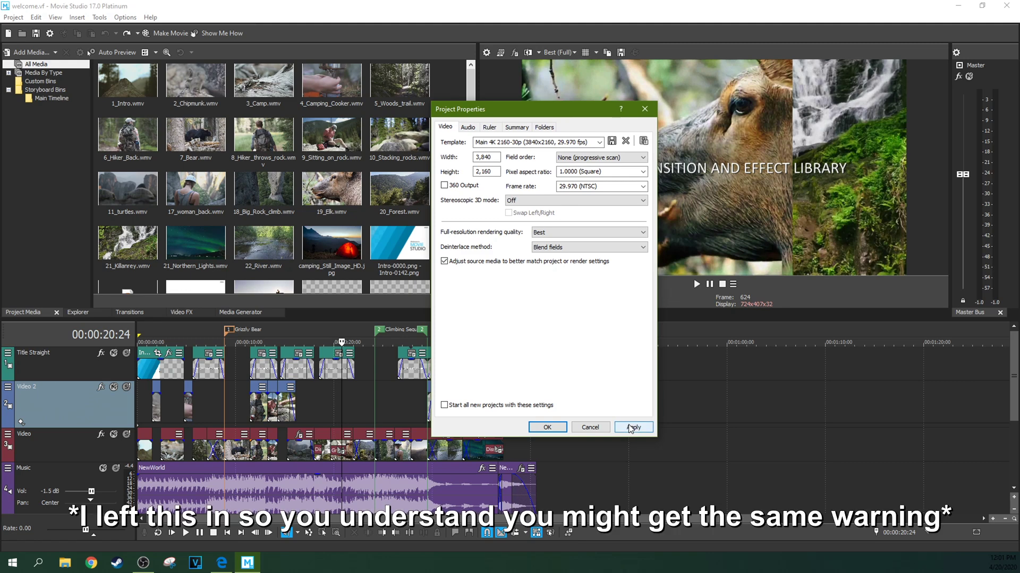
{"action": "left_click", "coordinate": [612, 142]}
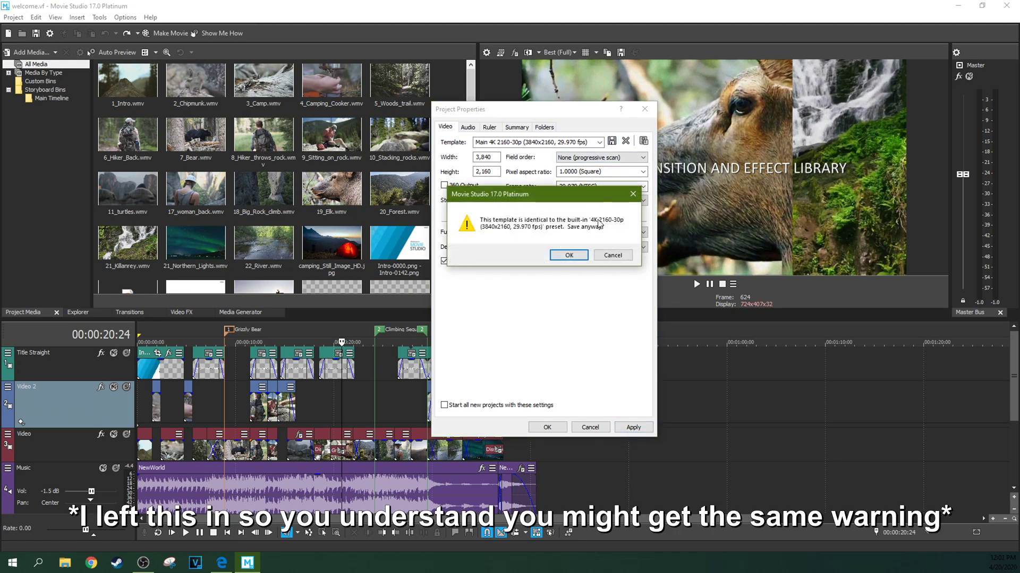
{"action": "left_click", "coordinate": [568, 255]}
Step: Keep Best rendering quality, save the template again, and apply the video settings
{"action": "left_click", "coordinate": [571, 232]}
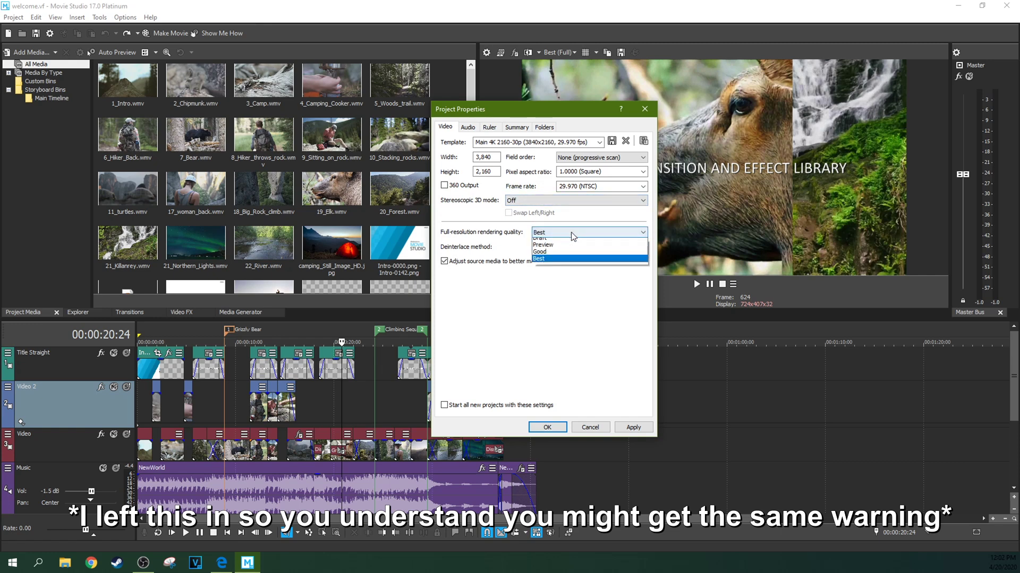
{"action": "left_click", "coordinate": [571, 232]}
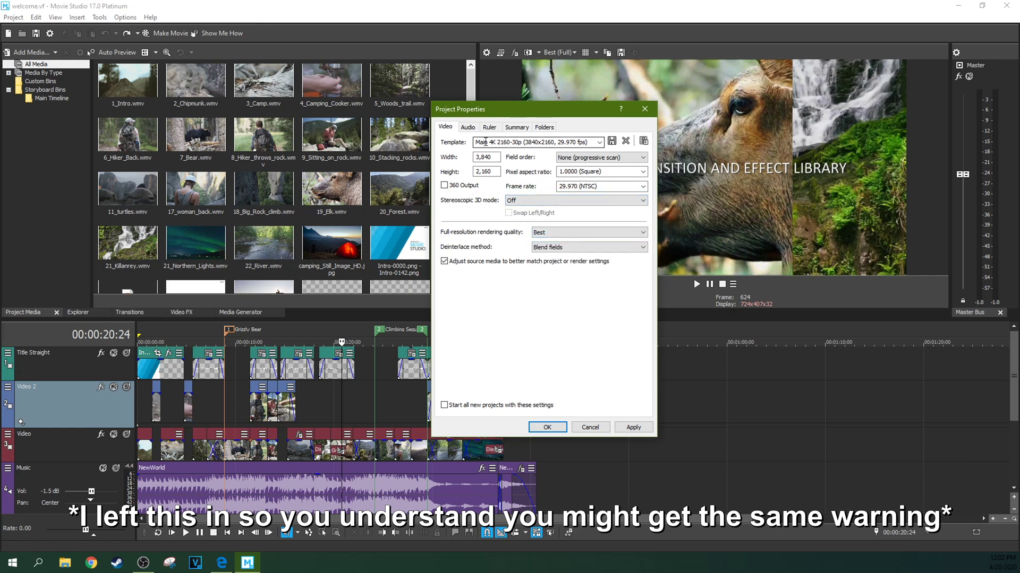
{"action": "left_click", "coordinate": [612, 142]}
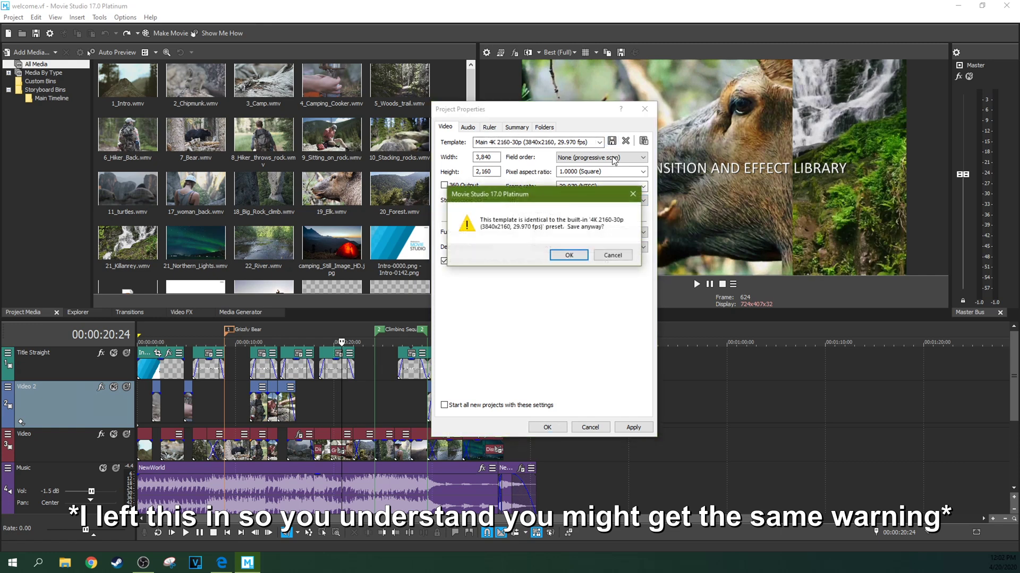
{"action": "left_click", "coordinate": [568, 255]}
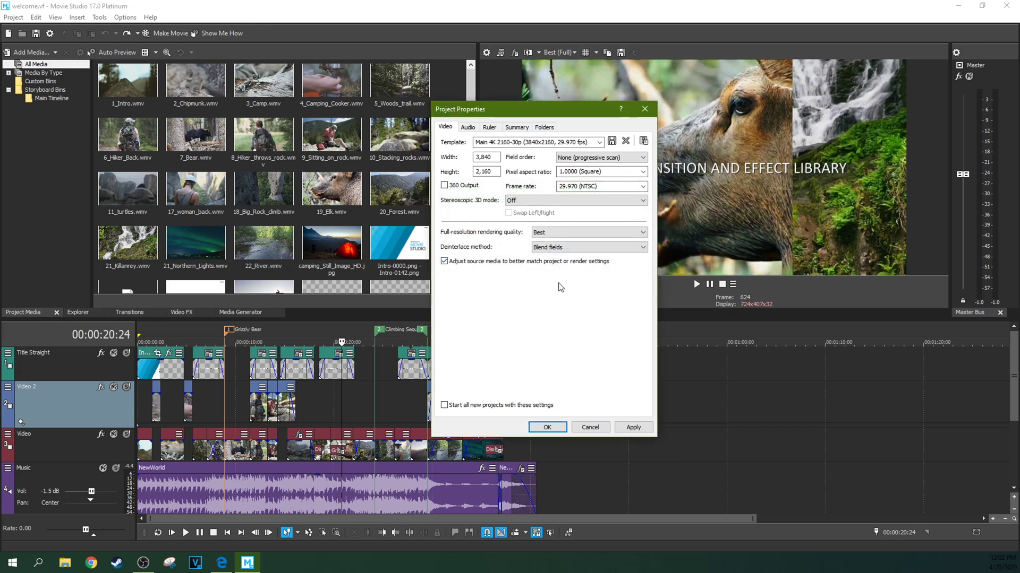
{"action": "left_click", "coordinate": [639, 435]}
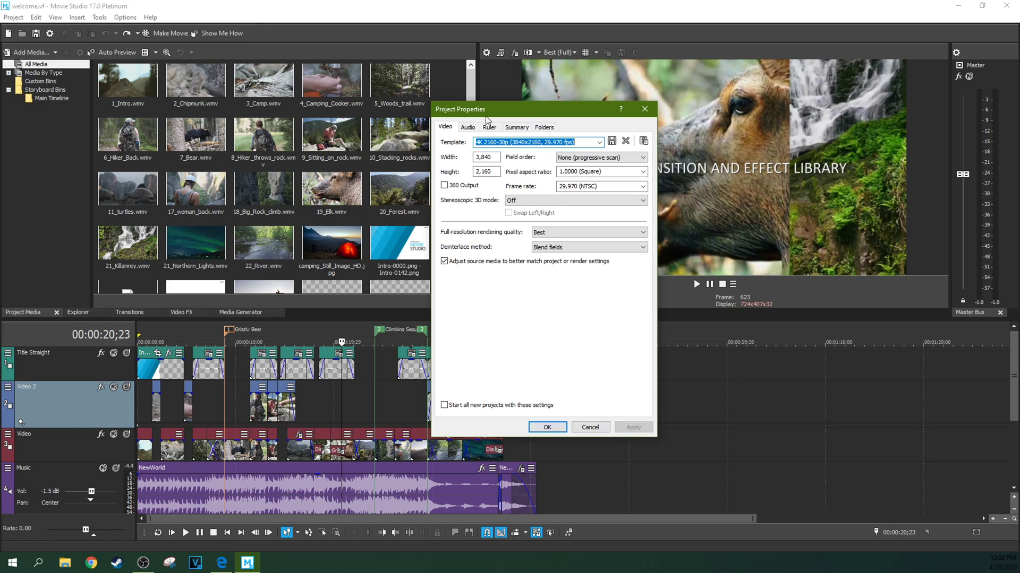
{"action": "left_click", "coordinate": [467, 128]}
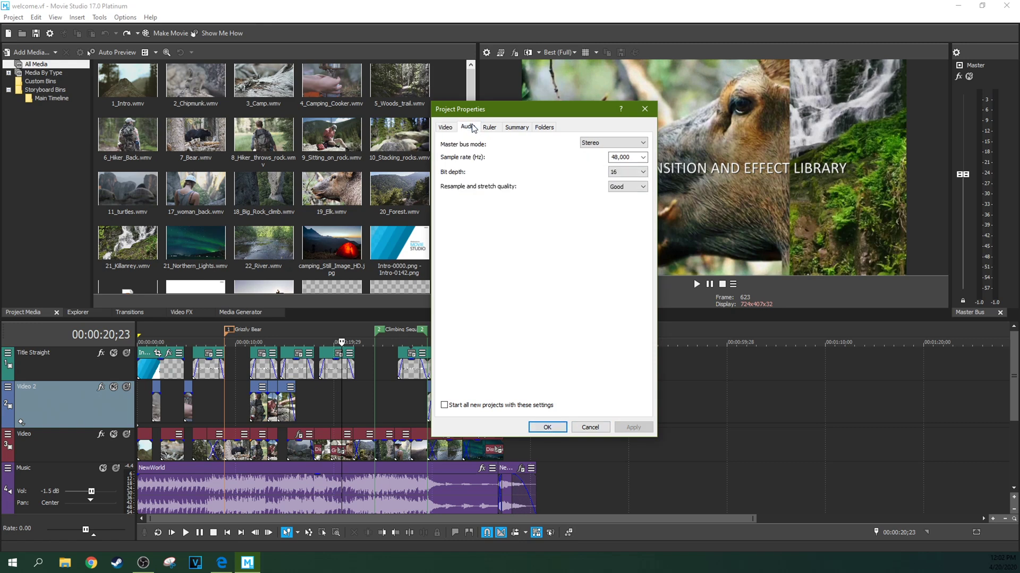
Step: Keep the audio master bus at Stereo and the sample rate at 48,000 Hz
{"action": "left_click", "coordinate": [603, 143]}
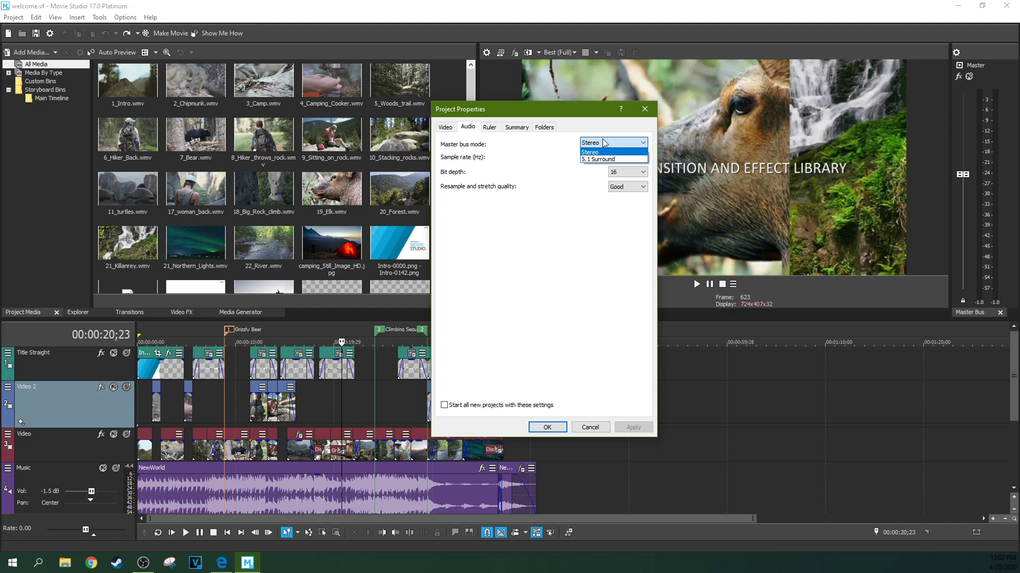
{"action": "left_click", "coordinate": [604, 143]}
{"action": "left_click", "coordinate": [604, 143]}
{"action": "left_click", "coordinate": [603, 142]}
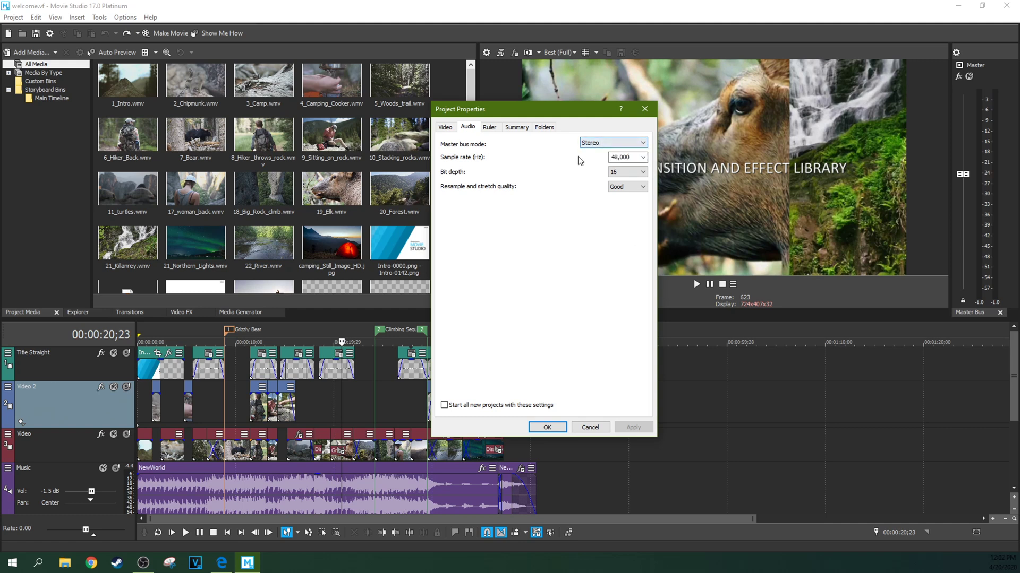
{"action": "double_click", "coordinate": [630, 155]}
{"action": "left_click", "coordinate": [643, 158]}
{"action": "left_click", "coordinate": [643, 159]}
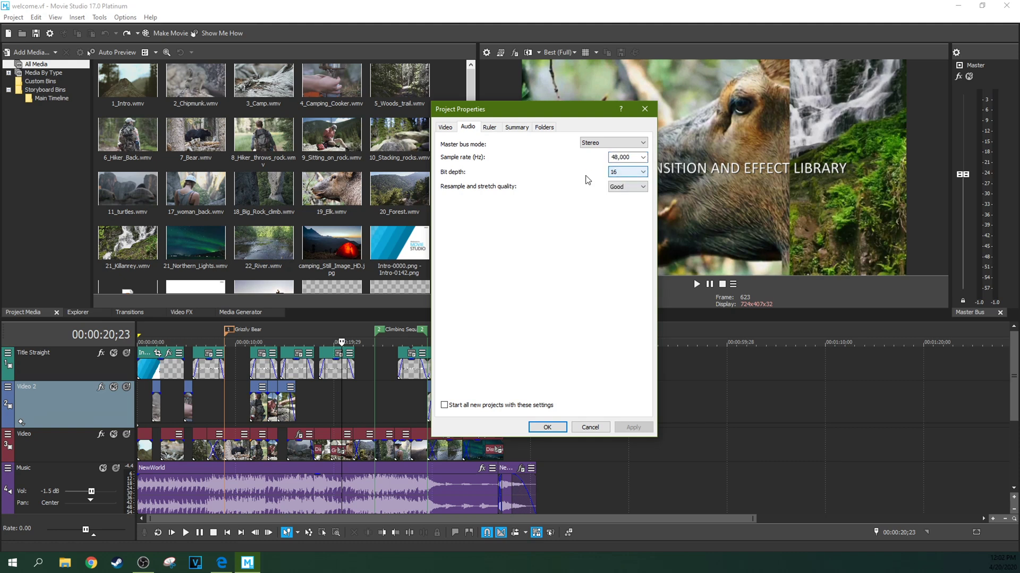
Step: Set resample and stretch quality to Best, apply, and make these settings the default for new projects
{"action": "left_click", "coordinate": [628, 186]}
{"action": "left_click", "coordinate": [623, 212]}
{"action": "left_click", "coordinate": [630, 428]}
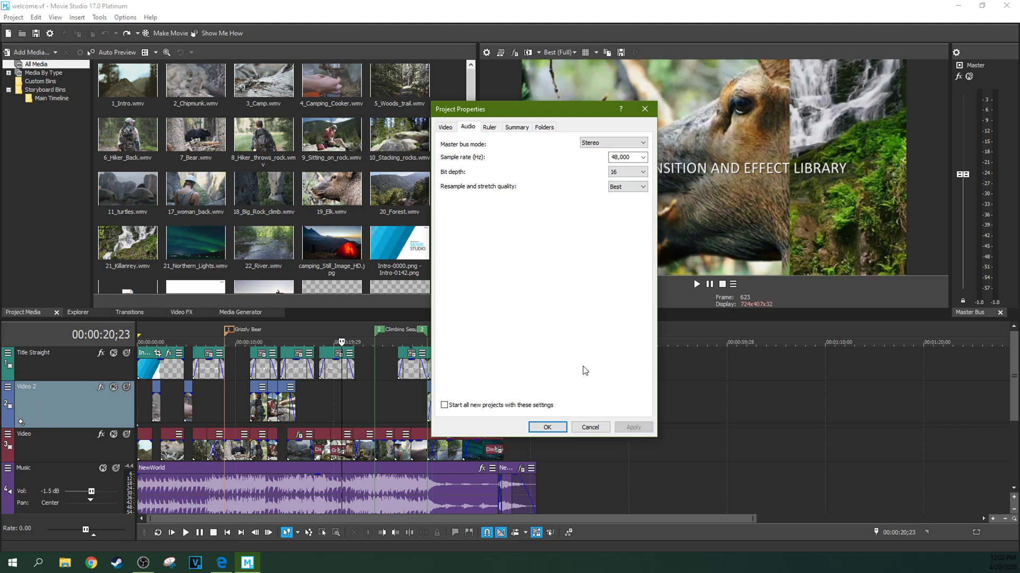
{"action": "left_click", "coordinate": [454, 406]}
Step: Switch the ruler format from Samples to Measures & Beats, keeping a quarter note per beat
{"action": "left_click", "coordinate": [489, 129]}
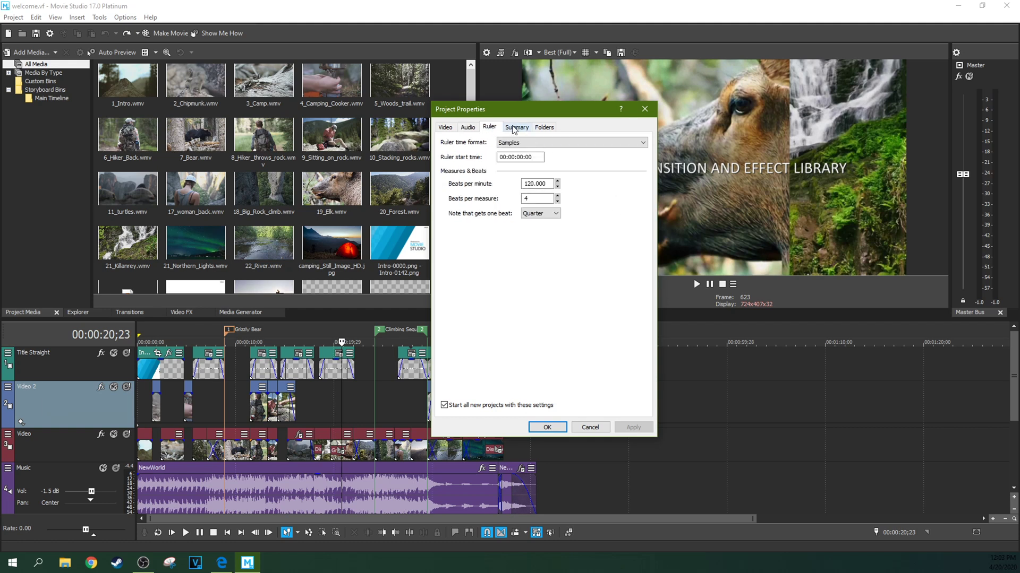
{"action": "left_click", "coordinate": [512, 141]}
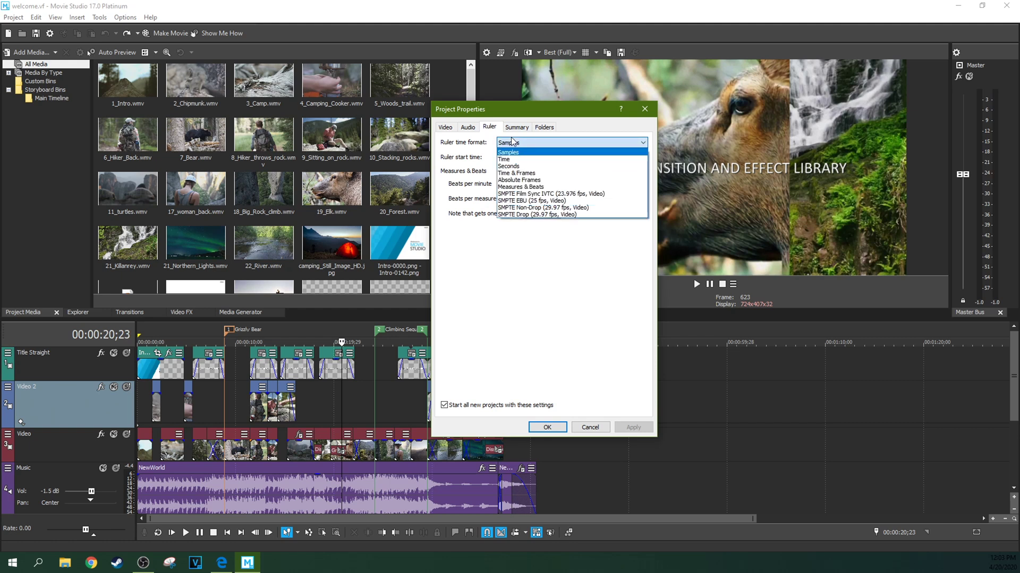
{"action": "left_click", "coordinate": [512, 141]}
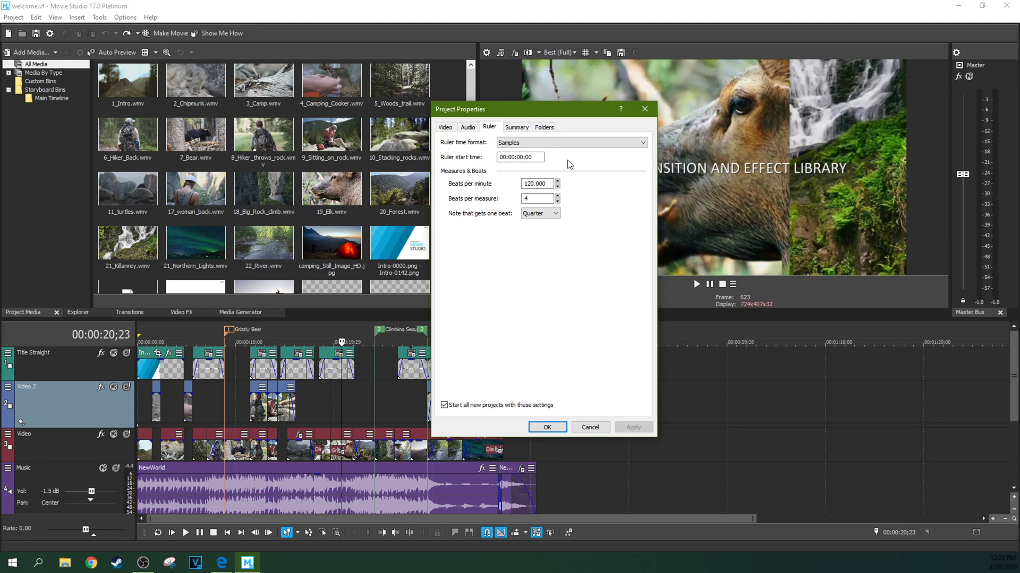
{"action": "left_click", "coordinate": [543, 143]}
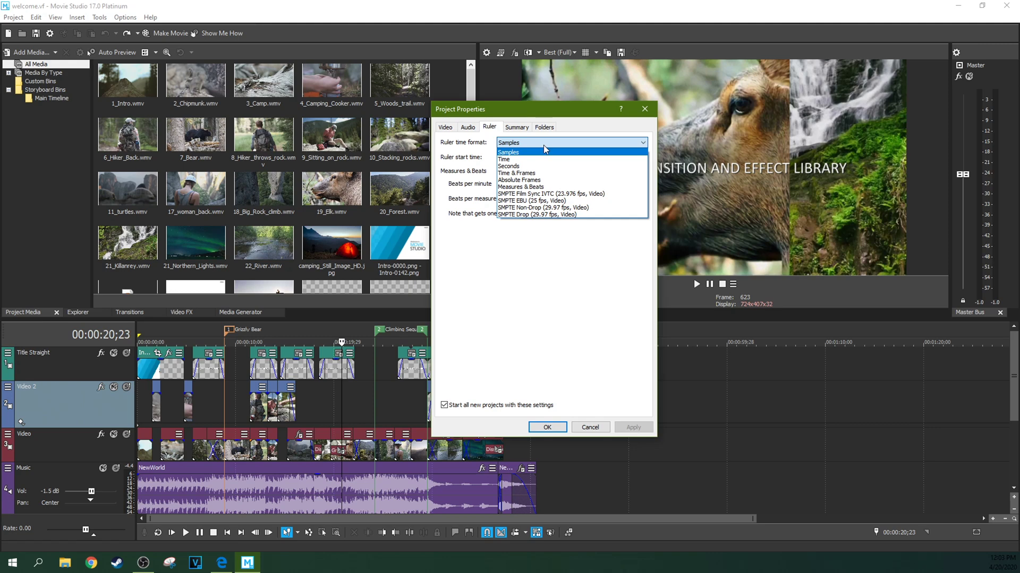
{"action": "left_click", "coordinate": [541, 187]}
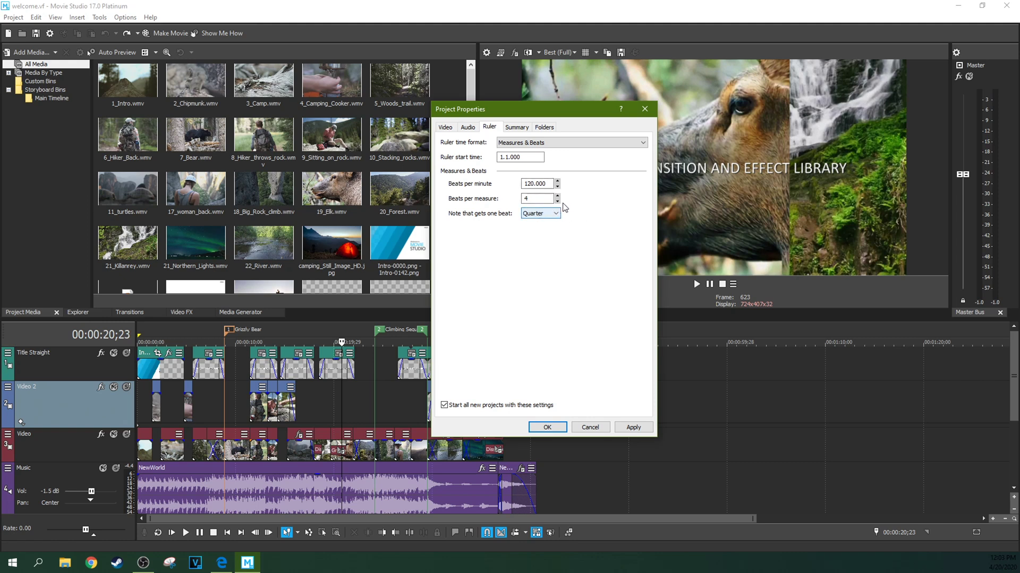
{"action": "left_click", "coordinate": [555, 215]}
{"action": "left_click", "coordinate": [555, 216]}
Step: Change the ruler time format to Time & Frames
{"action": "key", "text": "t"}
{"action": "key", "text": "alt+a"}
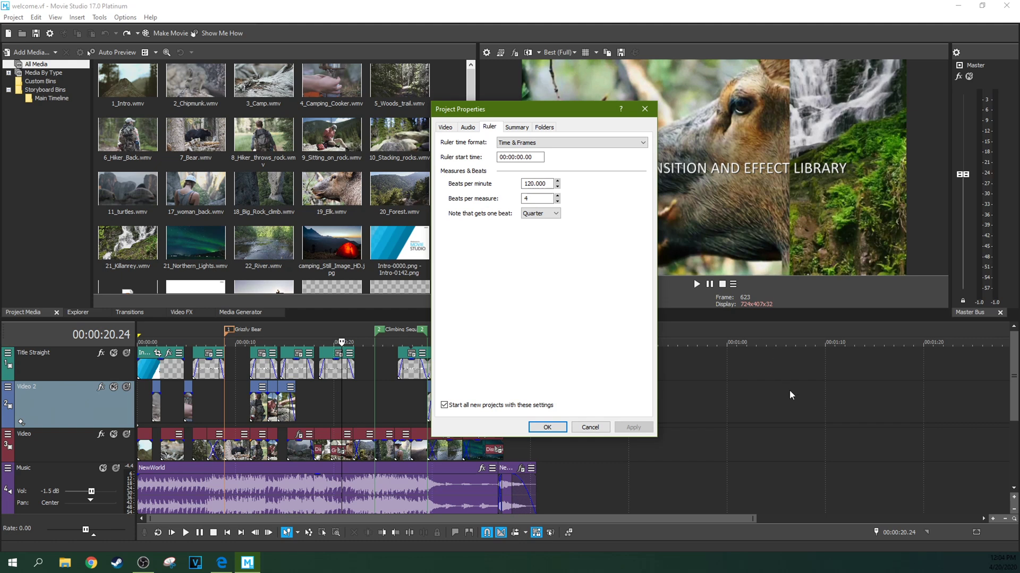
{"action": "left_click", "coordinate": [790, 393]}
Step: Review the Summary and Folders settings, including the recorded files path, then return to Video
{"action": "left_click", "coordinate": [527, 127]}
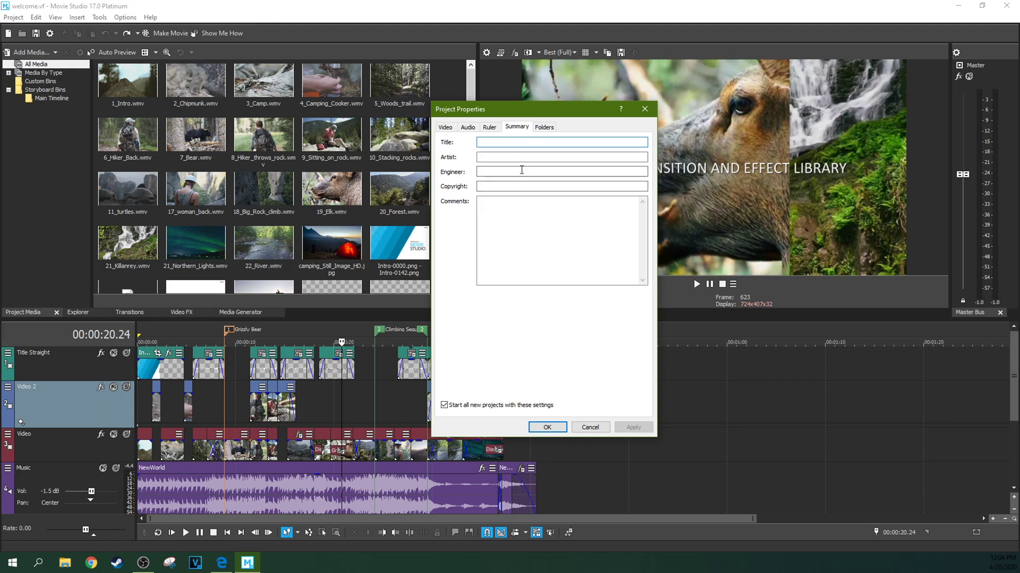
{"action": "left_click", "coordinate": [539, 132]}
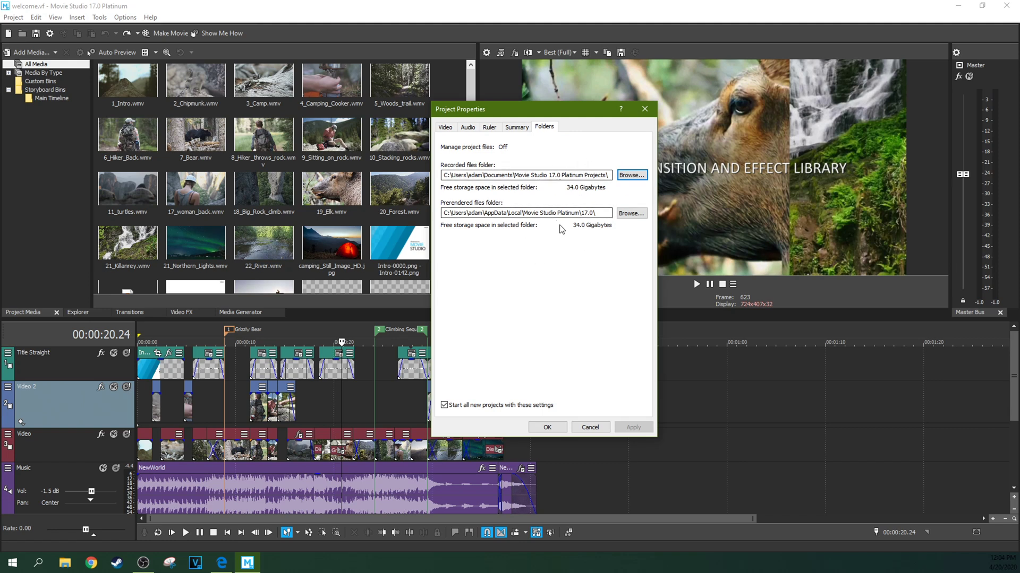
{"action": "left_click_drag", "start_coordinate": [491, 175], "coordinate": [591, 175]}
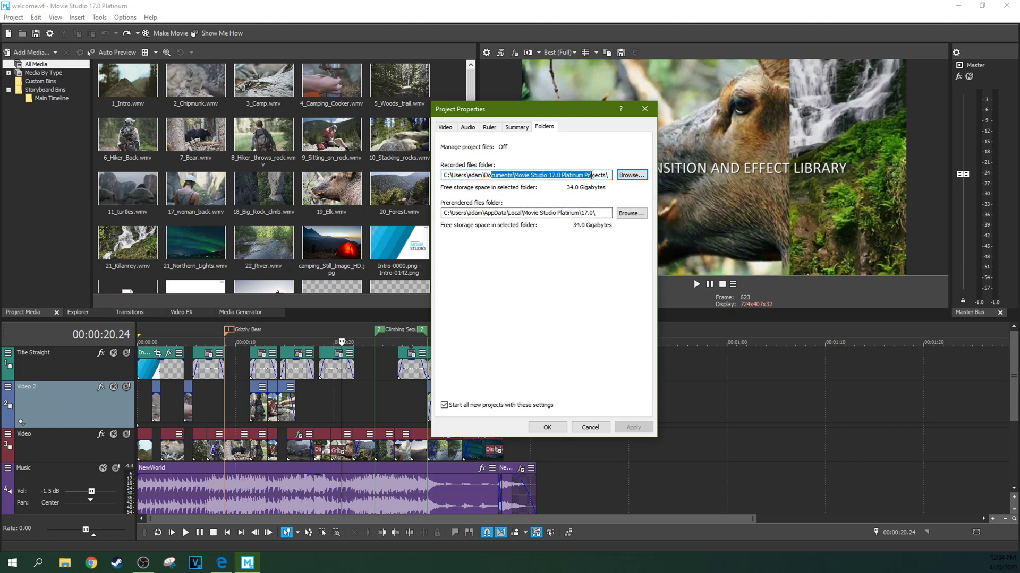
{"action": "left_click", "coordinate": [445, 127]}
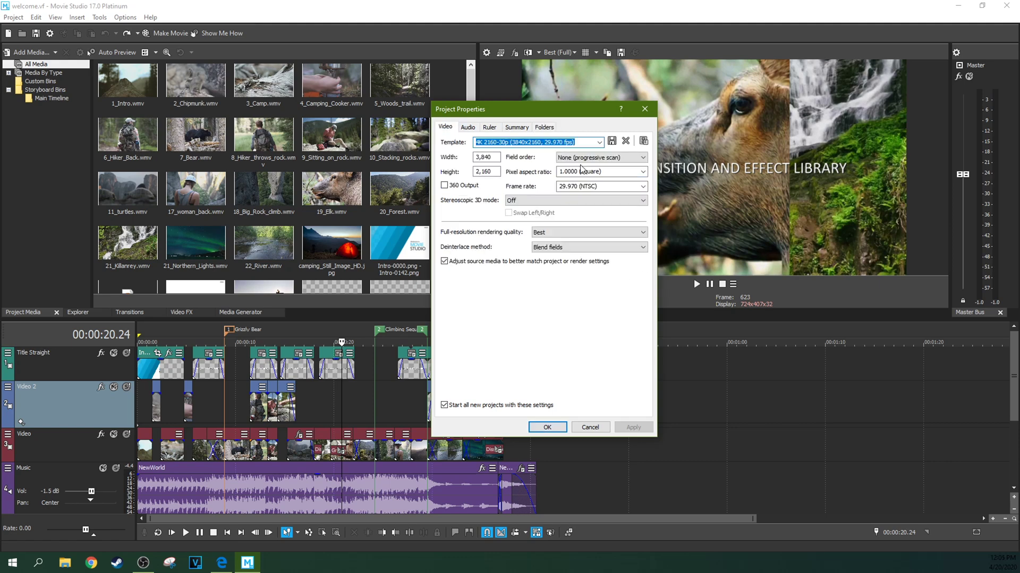